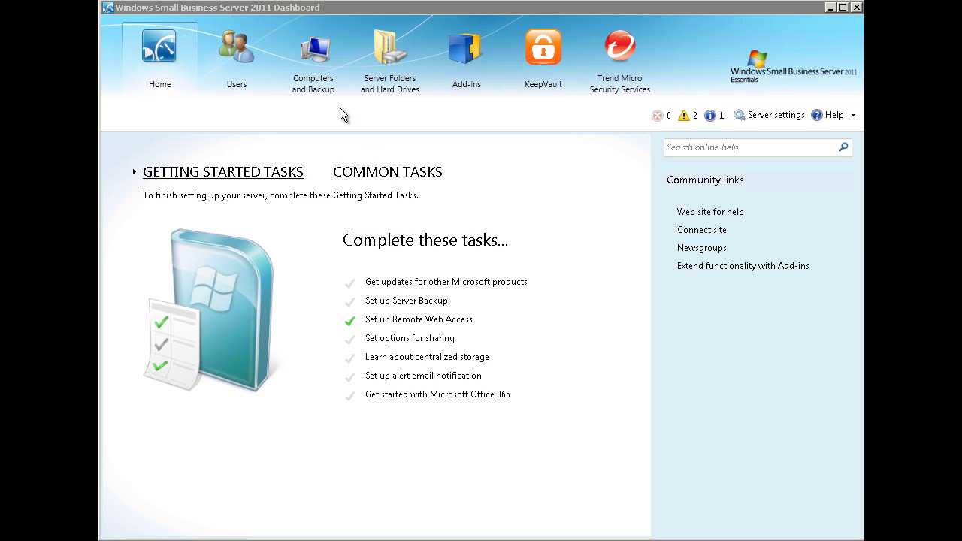
- Start adding a new user account from the Dashboard's Users list
left_click(239, 50)
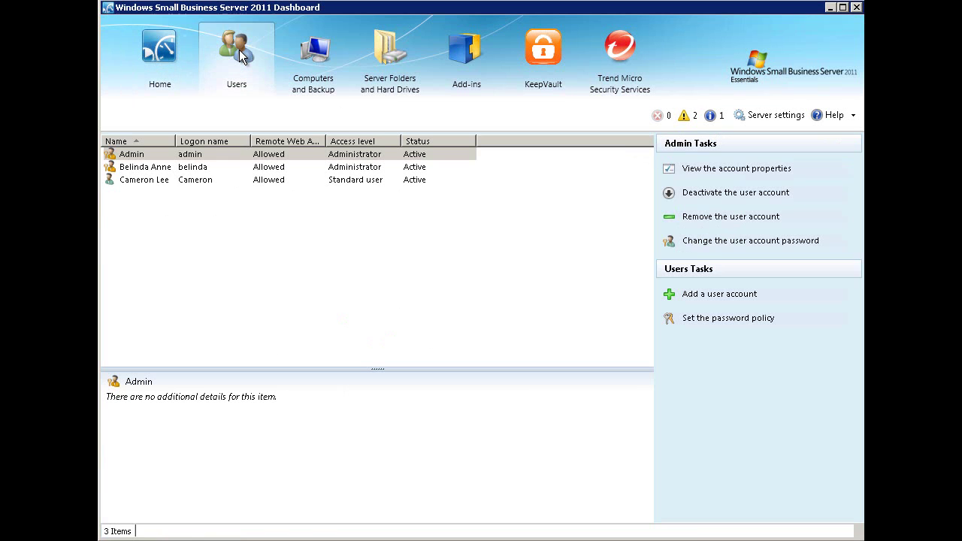
left_click(602, 181)
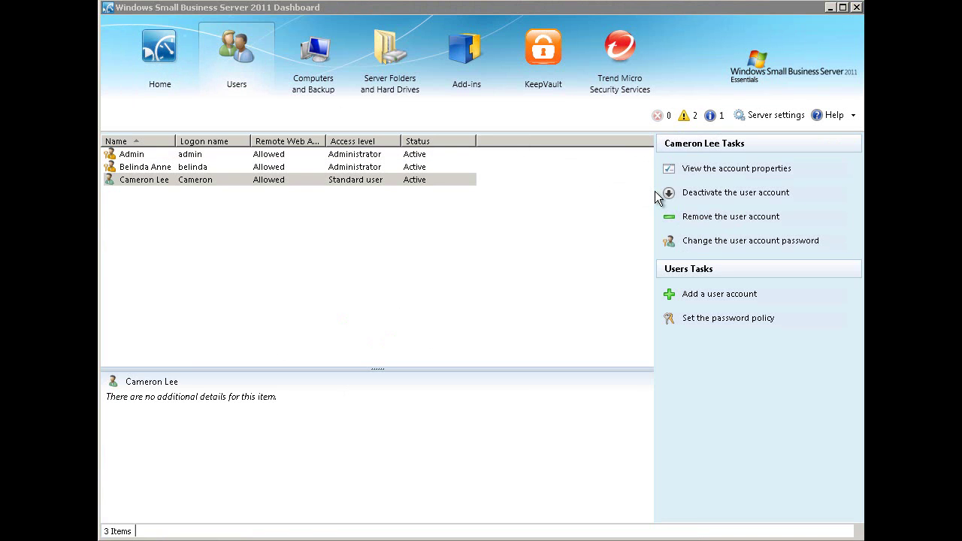
left_click(707, 294)
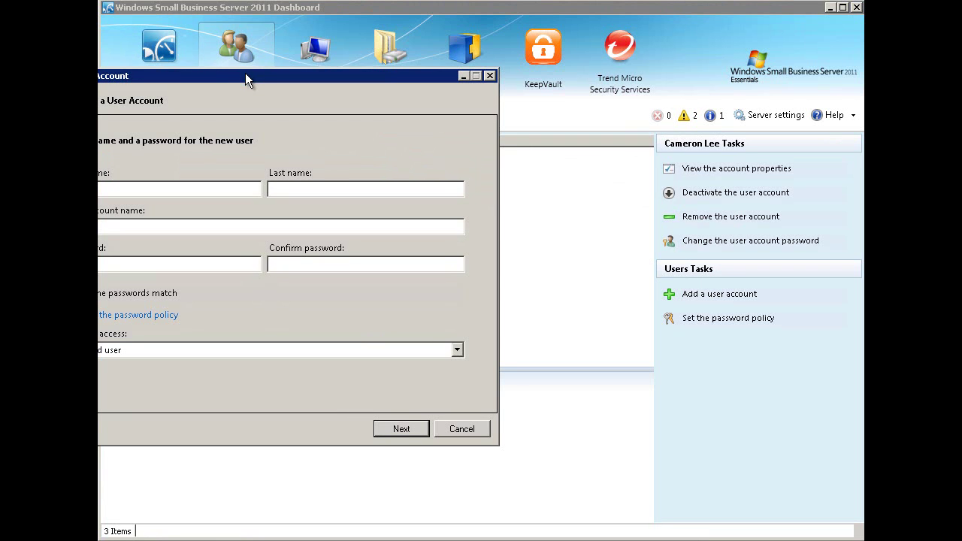
left_click_drag(245, 74, 433, 67)
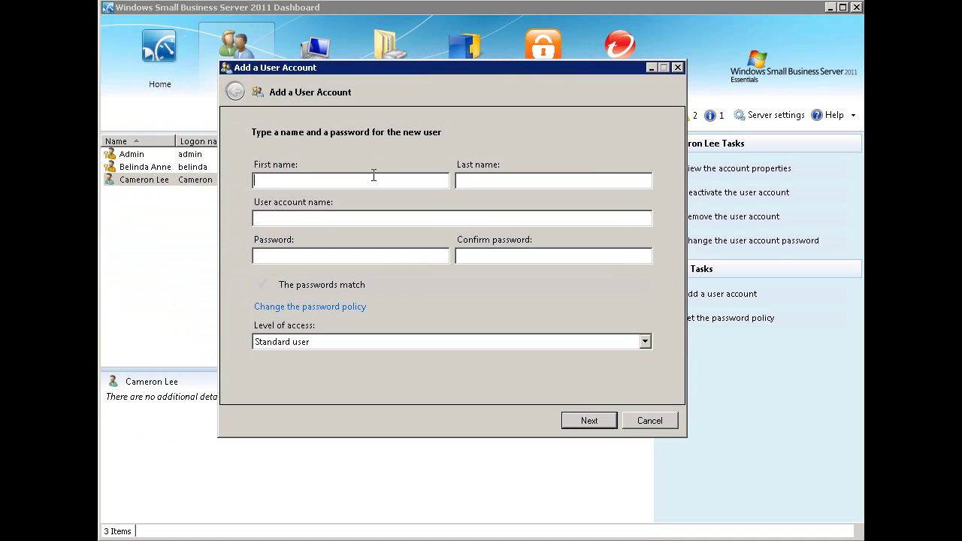
- Enter the new user's first name, last name, account name and password
key("Tab")
key("Tab")
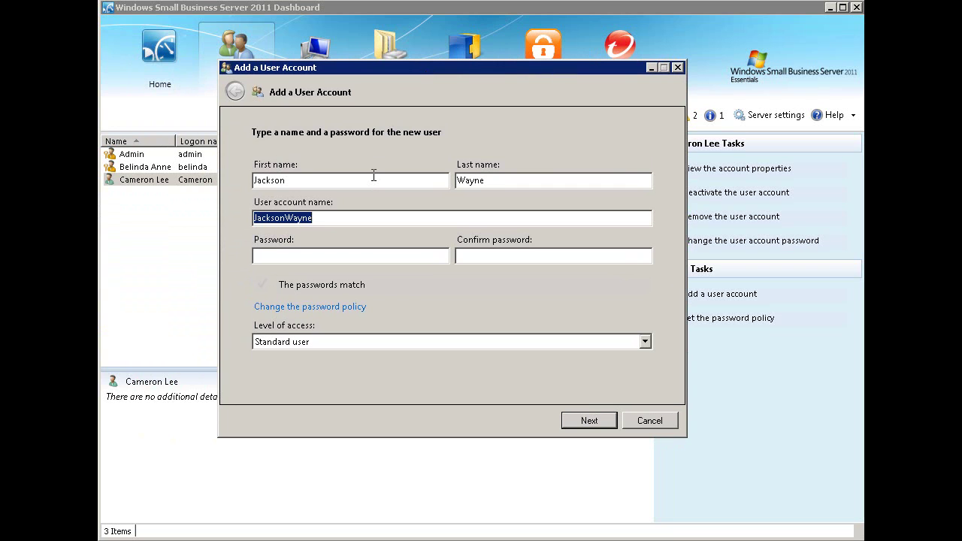
type("jackson")
key("Tab")
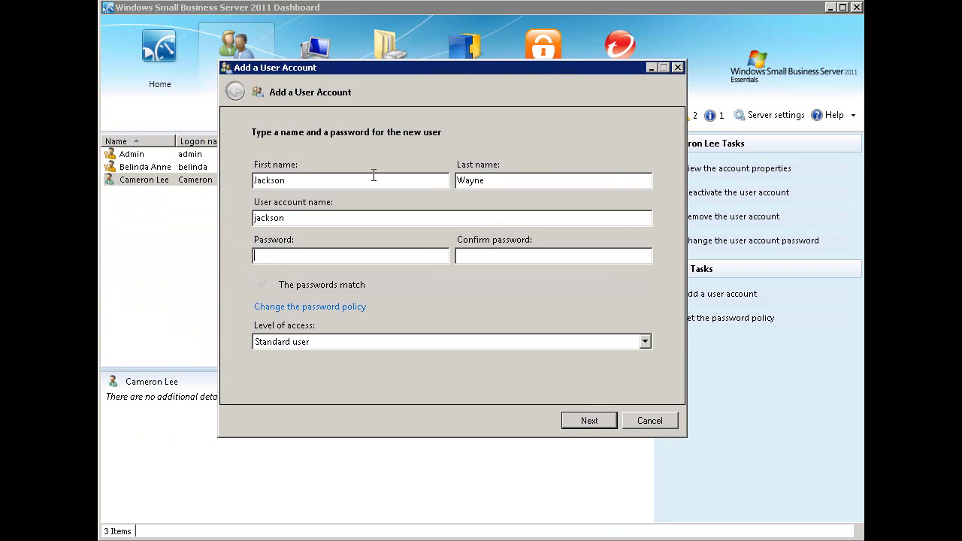
type("••••••••••••••••••••")
- Keep the Standard user access level and continue to shared folder access
left_click(645, 342)
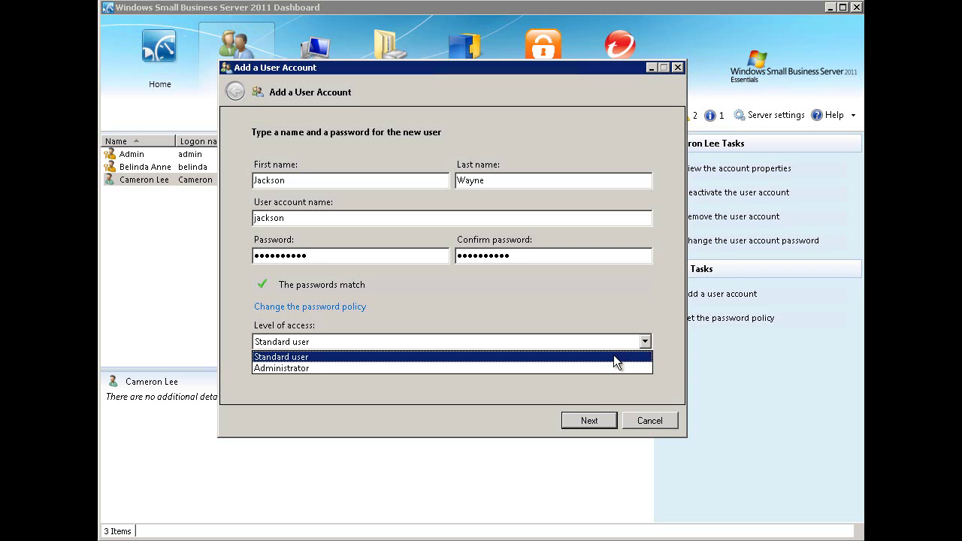
left_click(614, 358)
left_click(589, 421)
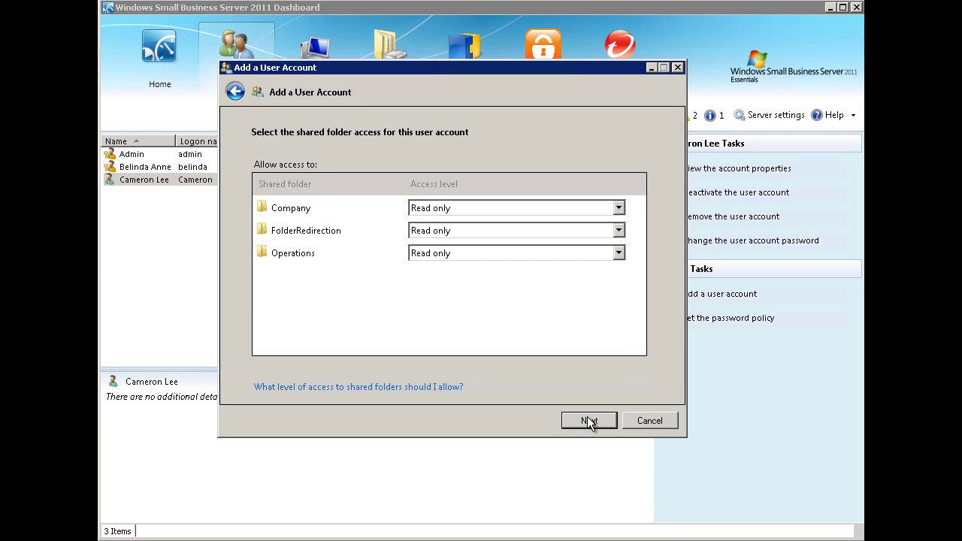
left_click(584, 421)
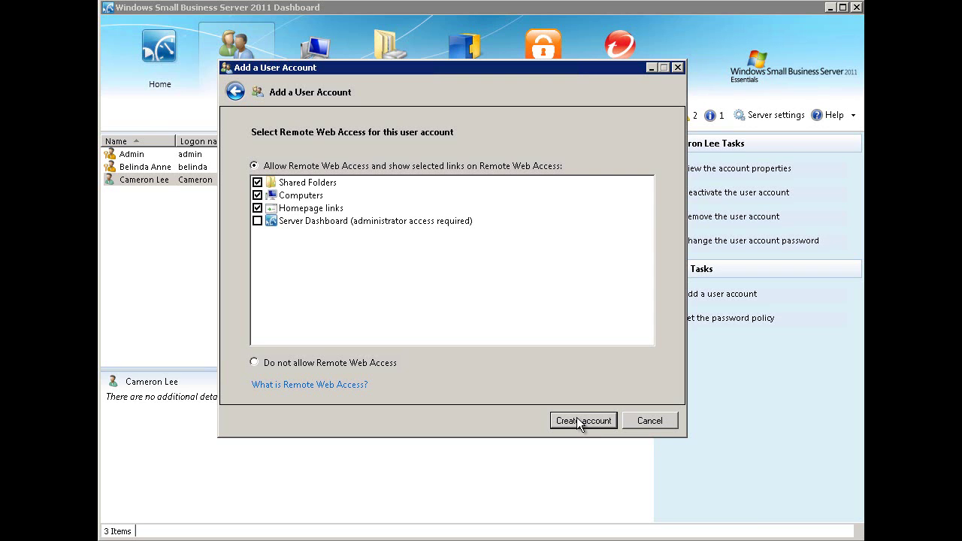
- Create the new standard user account with the chosen folder access
left_click(577, 419)
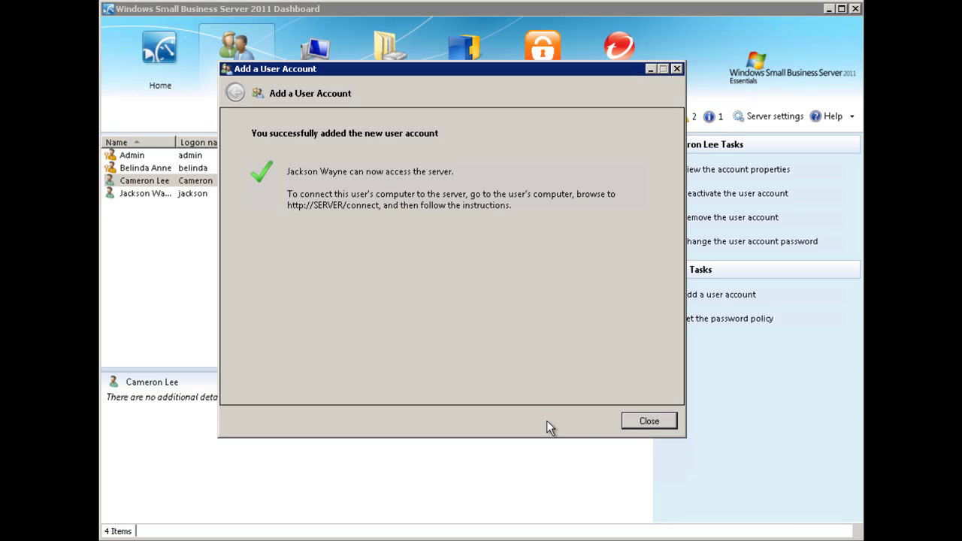
- Close the Dashboard confirmation, then go to Office 365 Admin > Users and show the New options
left_click(643, 423)
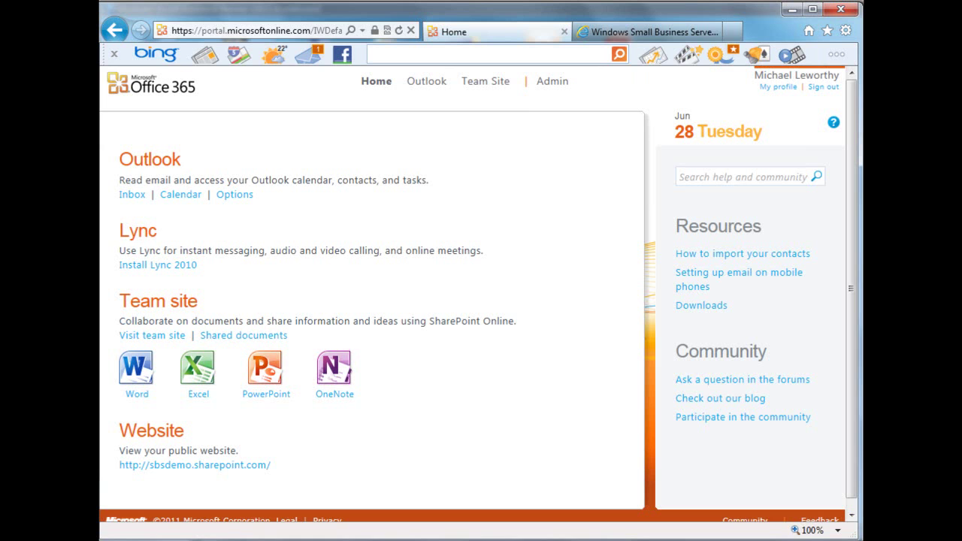
left_click(551, 85)
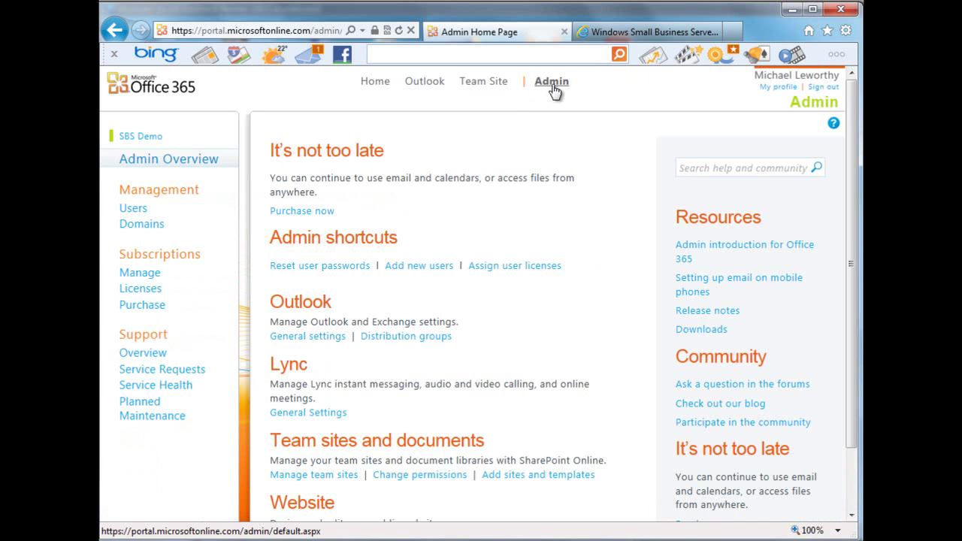
left_click(135, 213)
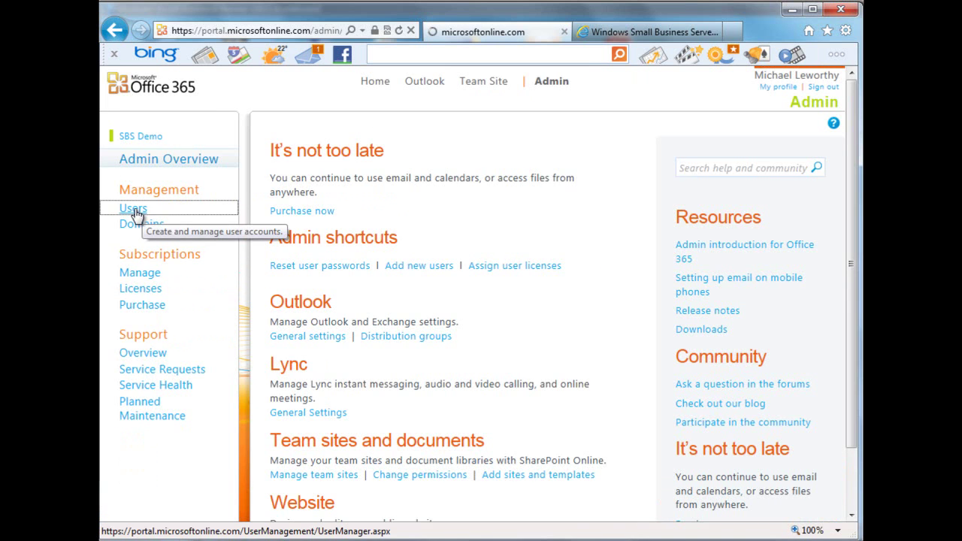
left_click(295, 345)
- Start a single new Office 365 user, enter their first, last and user names, and proceed to Settings
left_click(297, 362)
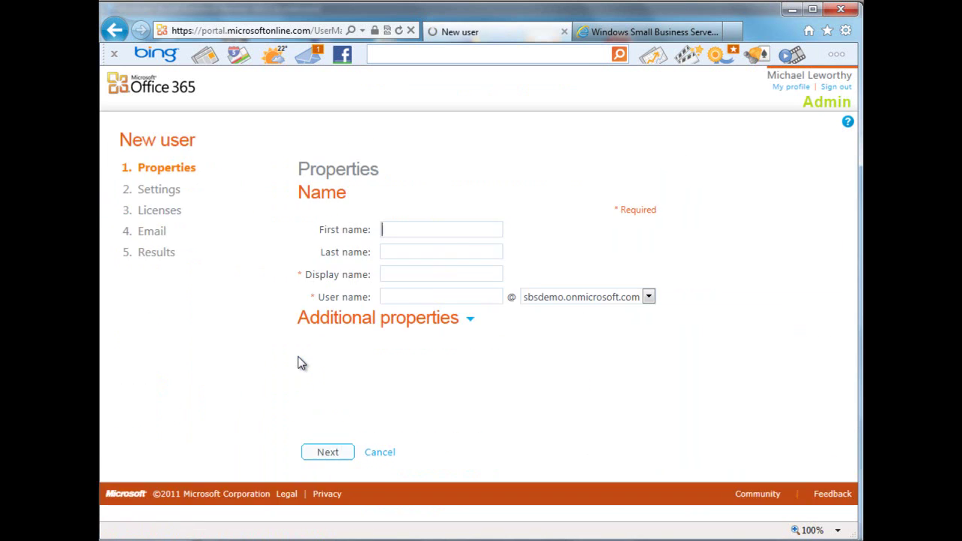
key("Tab")
key("Tab")
key("Tab")
type("jackson")
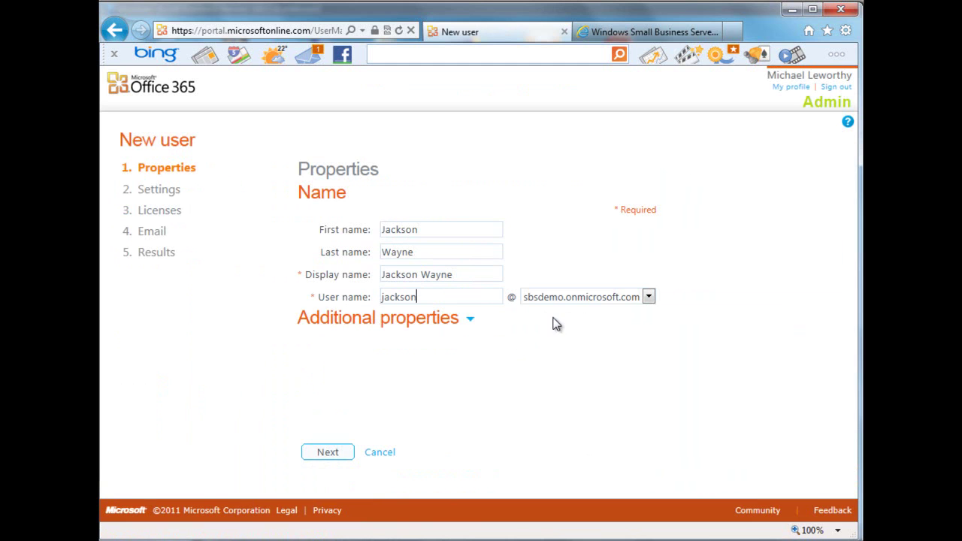
left_click(474, 325)
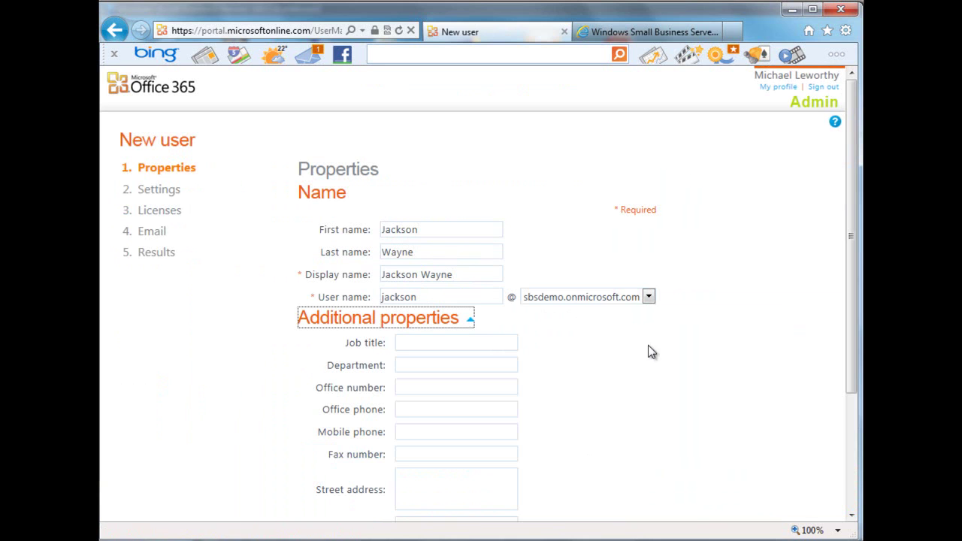
left_click_drag(852, 316, 853, 429)
left_click(333, 471)
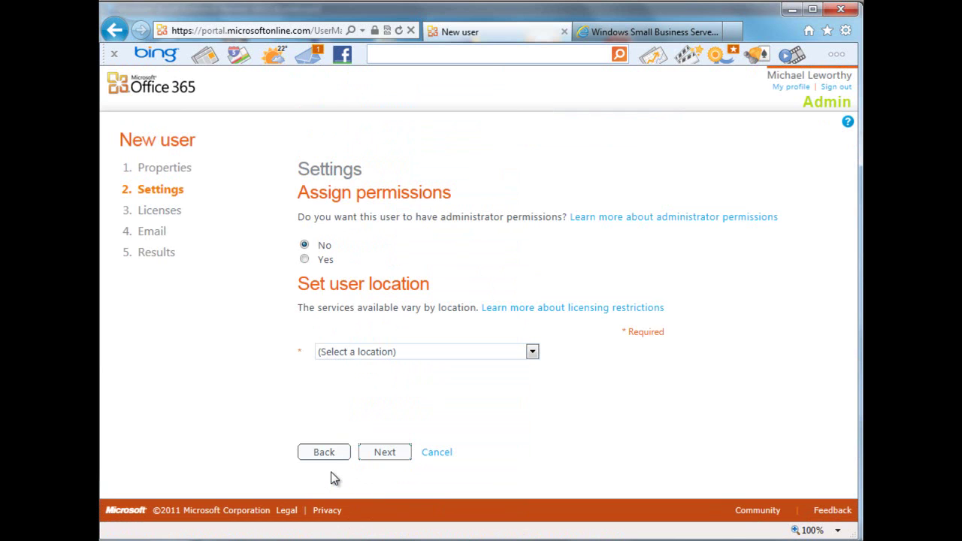
- Set the user location to United States and proceed to the Licenses step
left_click(537, 352)
left_click_drag(532, 34, 546, 351)
left_click(502, 327)
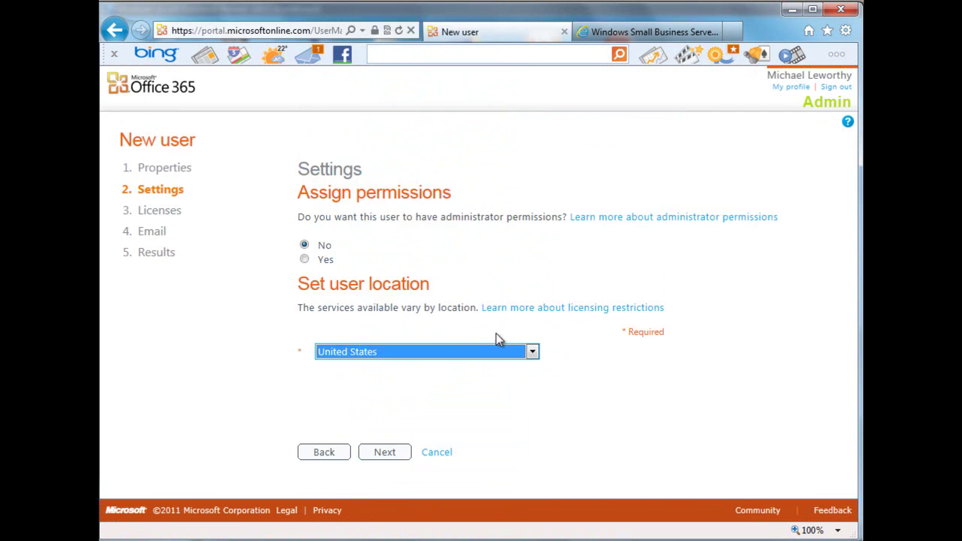
left_click(384, 451)
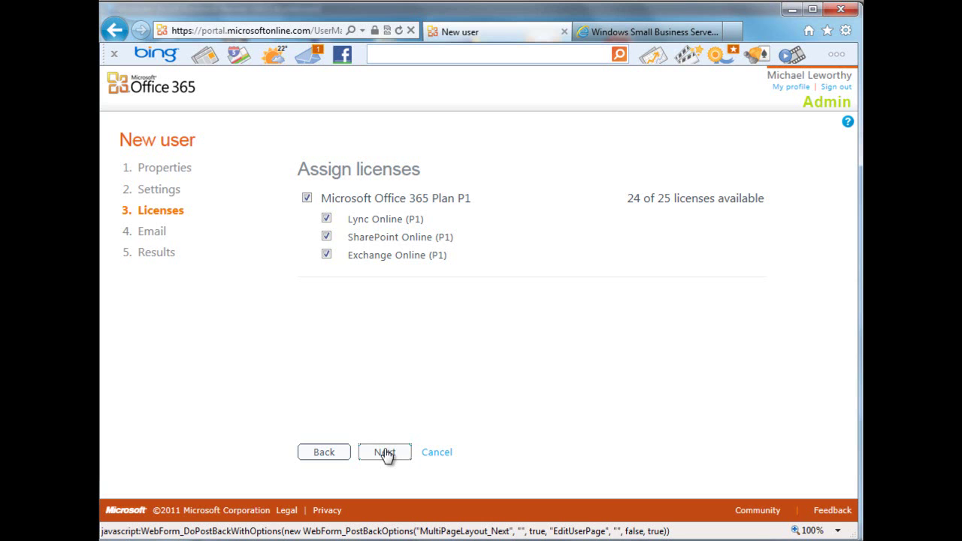
- Keep the Microsoft Office 365 Plan P1 licenses and advance to the Email step
left_click(385, 453)
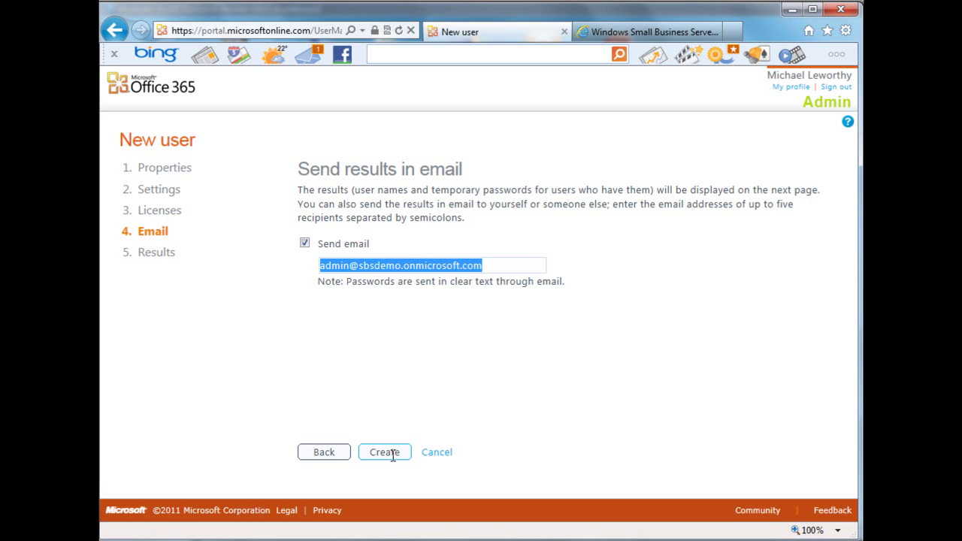
left_click(386, 452)
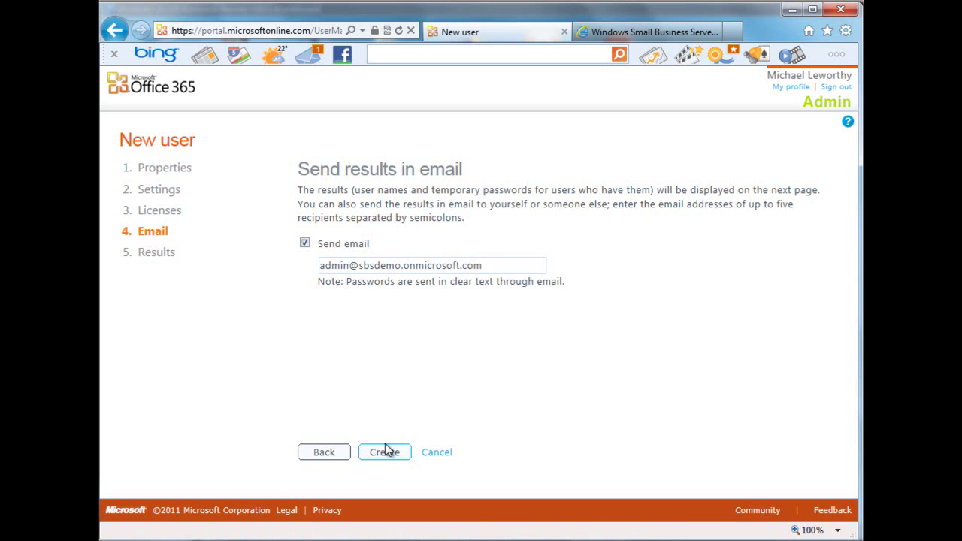
- Create the Office 365 user and finish the wizard, returning to the two-user Users list
left_click(385, 450)
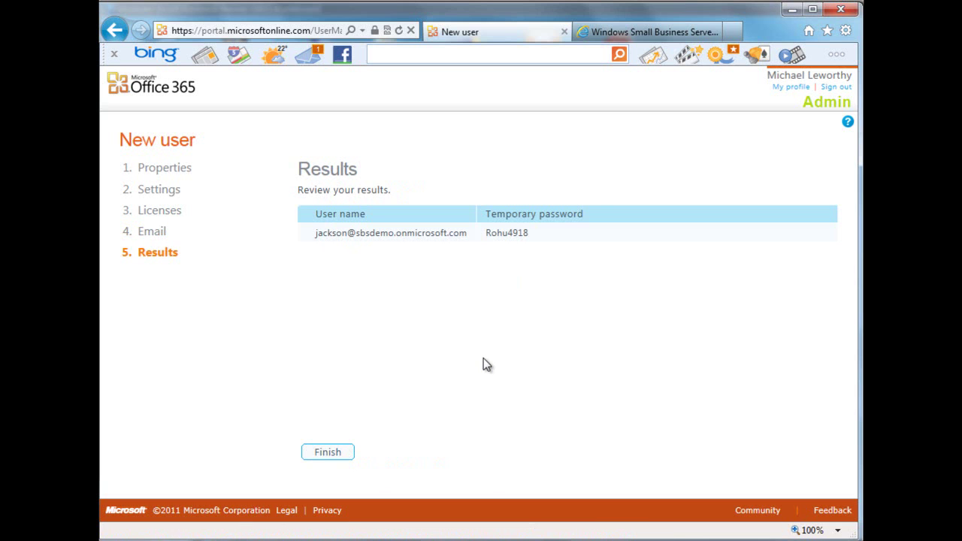
left_click(342, 452)
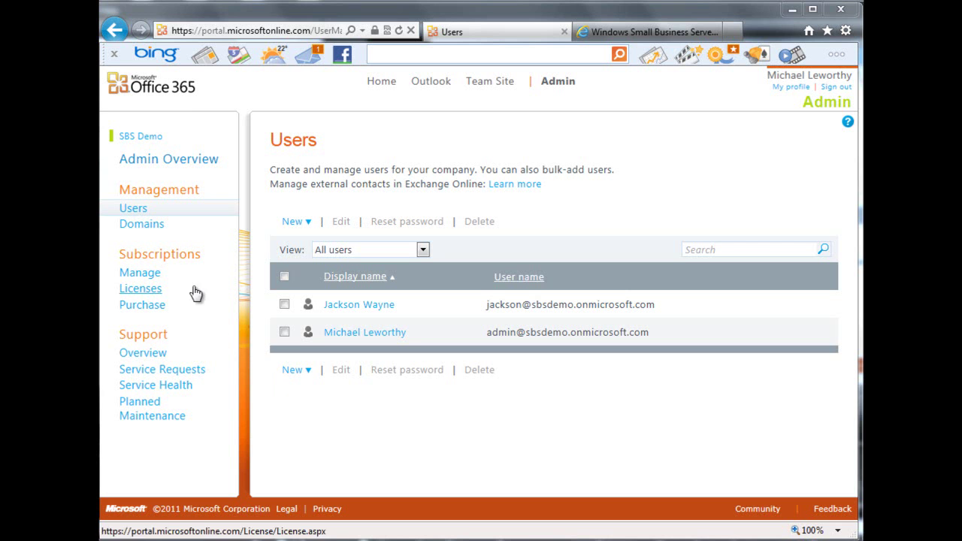
- Go to the Domains page listing sbsdemo.onmicrosoft.com
left_click(150, 229)
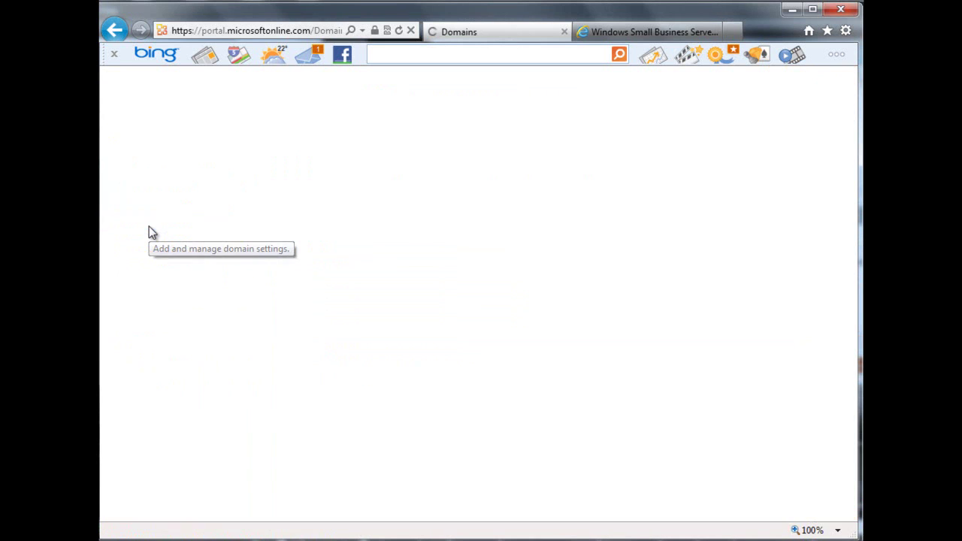